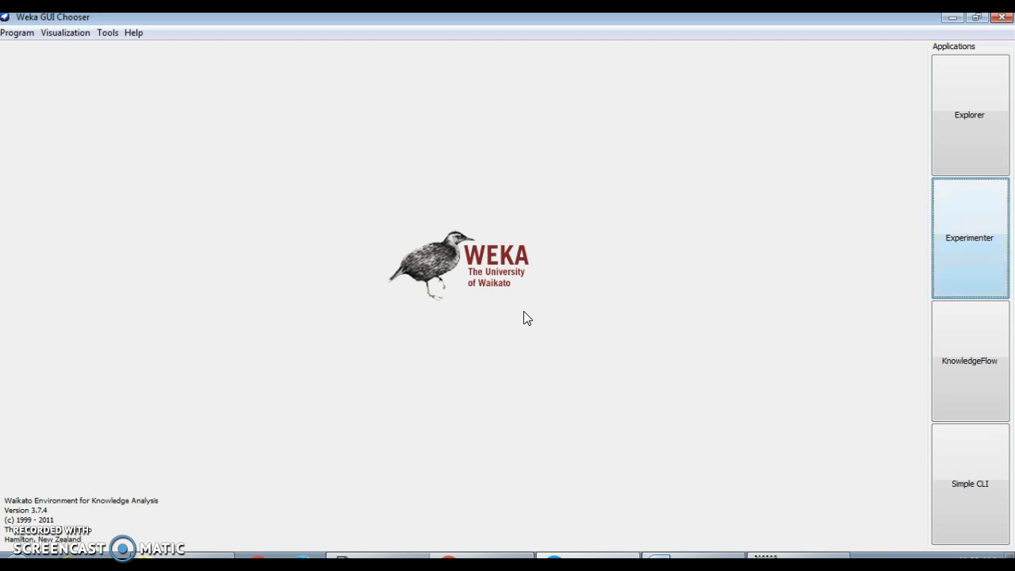
- Start the Explorer in a maximized window and load weather.nominal.arff from the data folder on drive D:
left_click(971, 131)
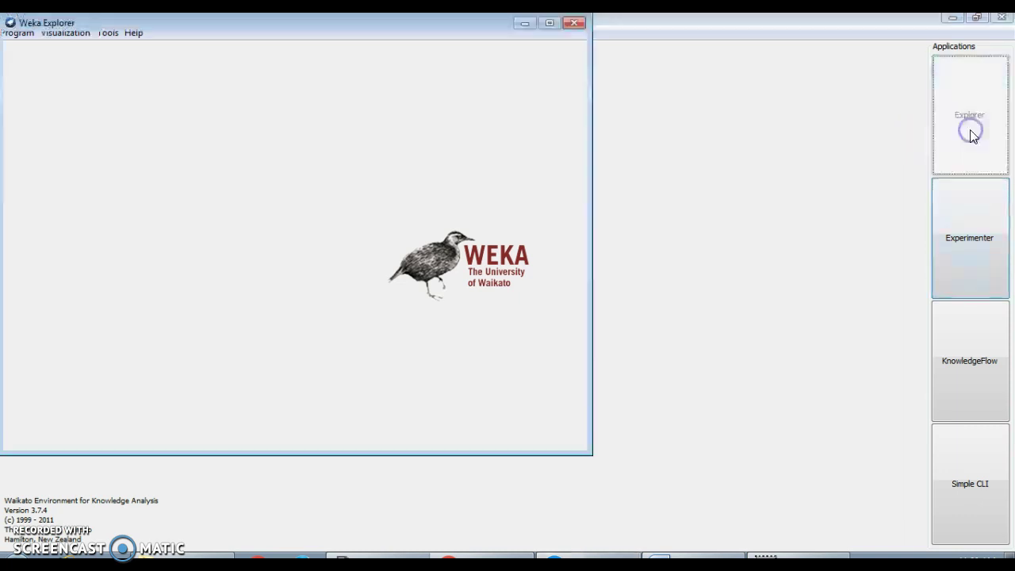
left_click(551, 22)
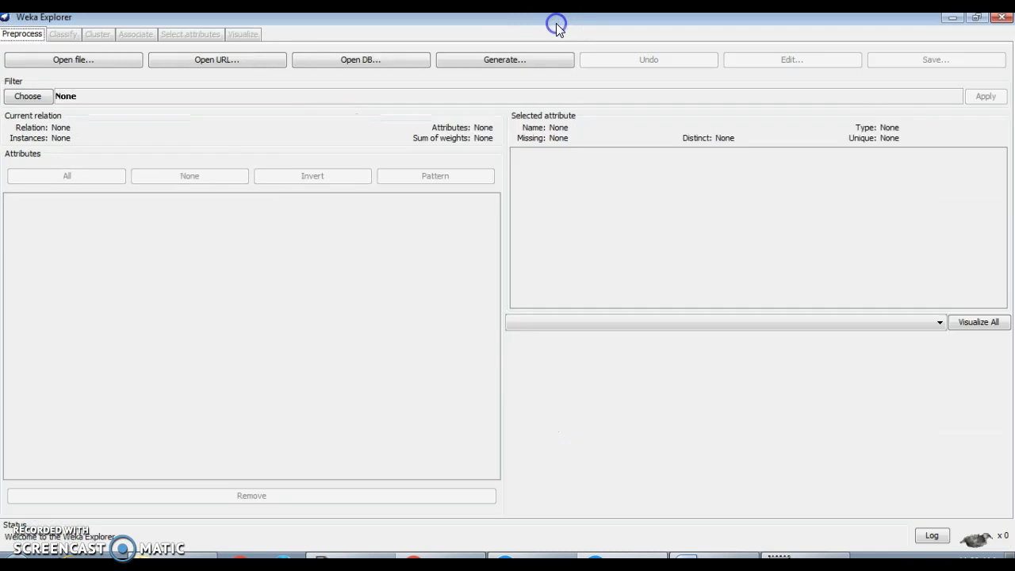
left_click(70, 60)
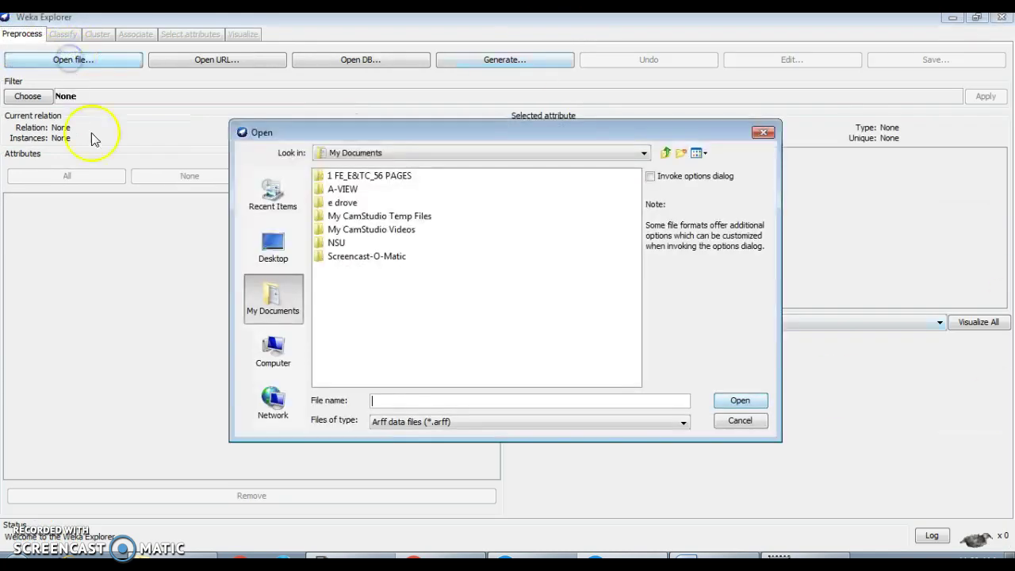
left_click(357, 153)
left_click(367, 181)
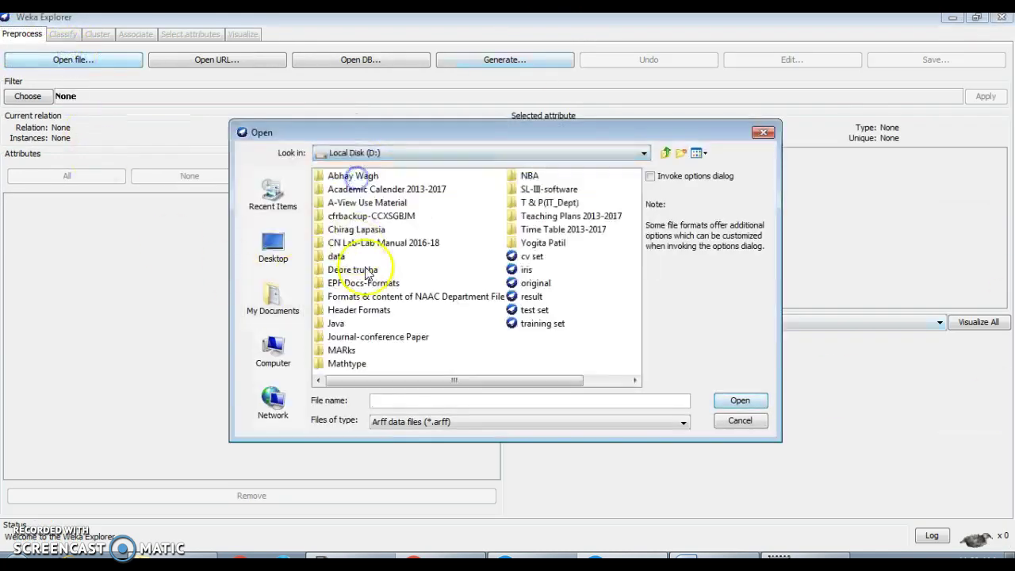
double_click(336, 259)
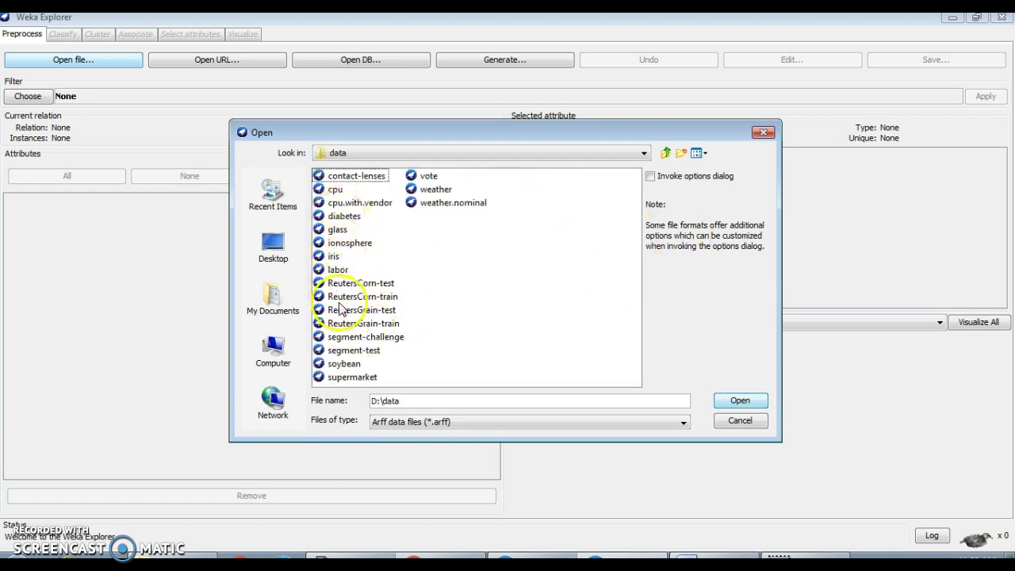
left_click(448, 203)
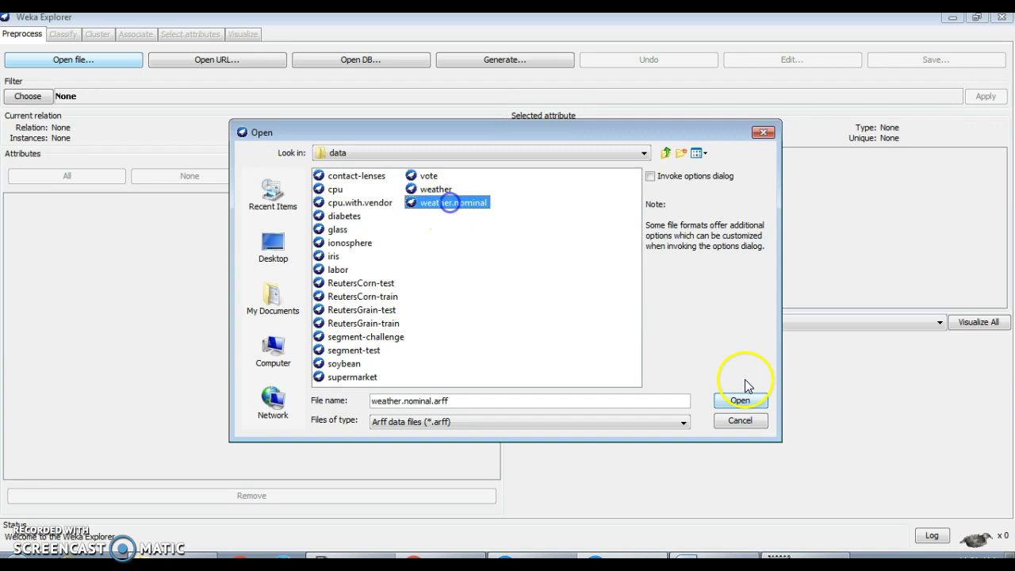
left_click(741, 401)
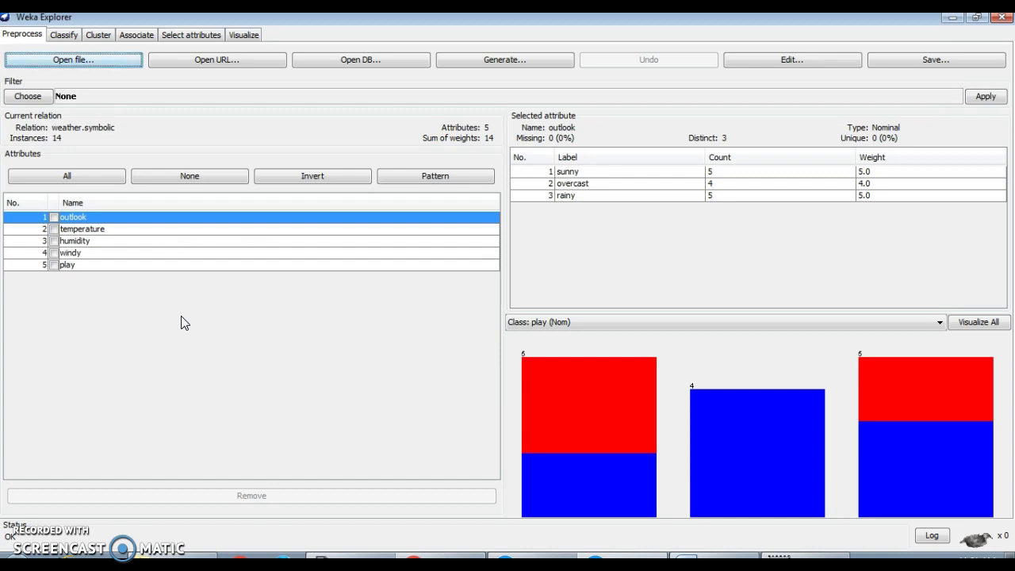
- Load the weather.nominal.arff dataset again from the data folder
left_click(57, 62)
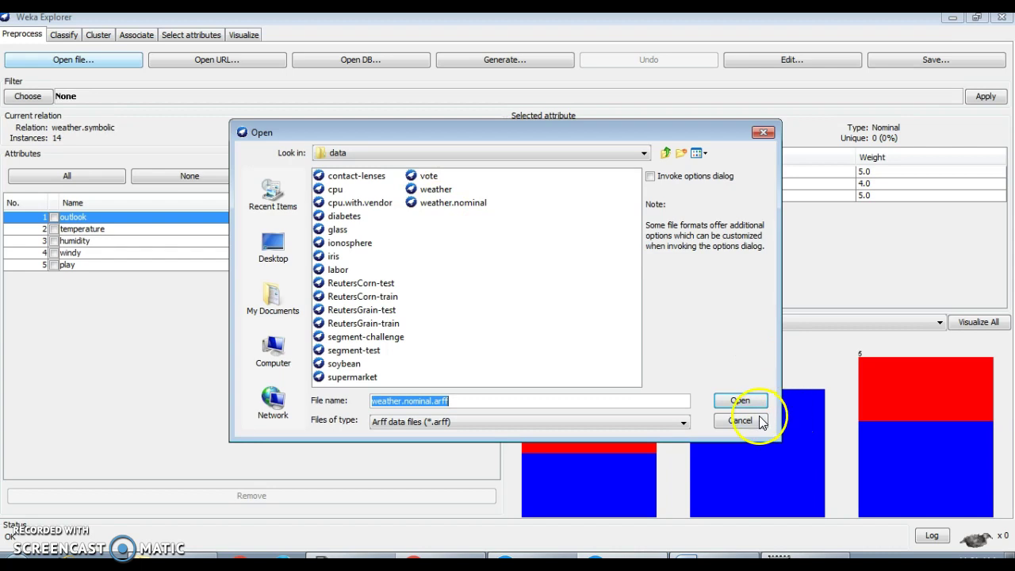
left_click(435, 402)
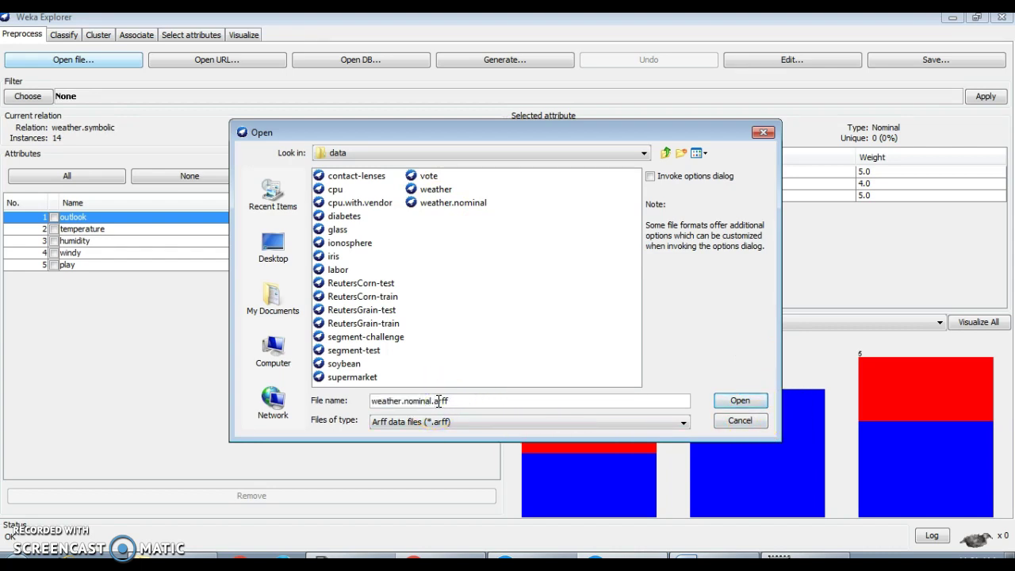
left_click(491, 400)
left_click(438, 411)
left_click(474, 402)
left_click(750, 400)
left_click(444, 202)
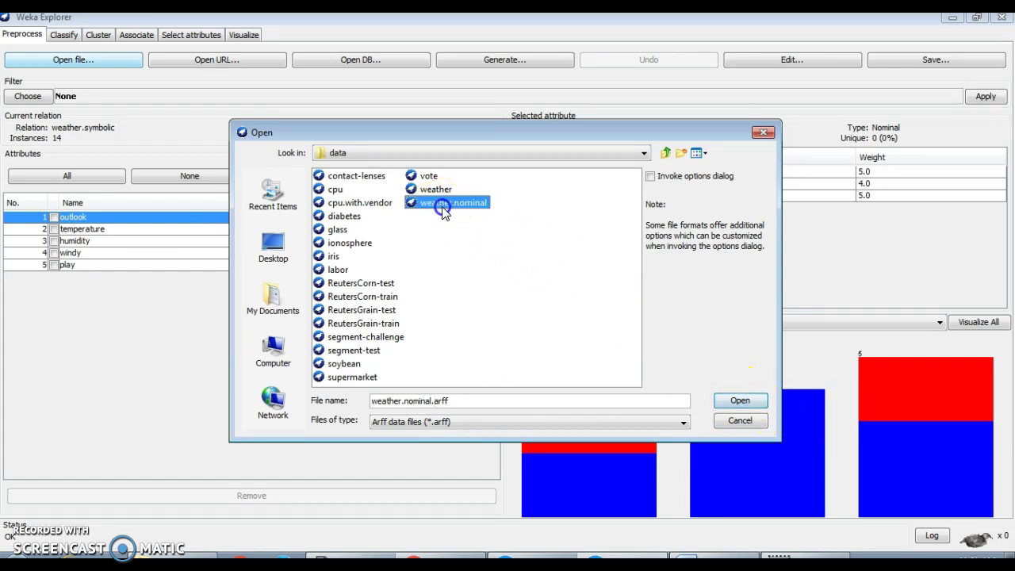
left_click(737, 402)
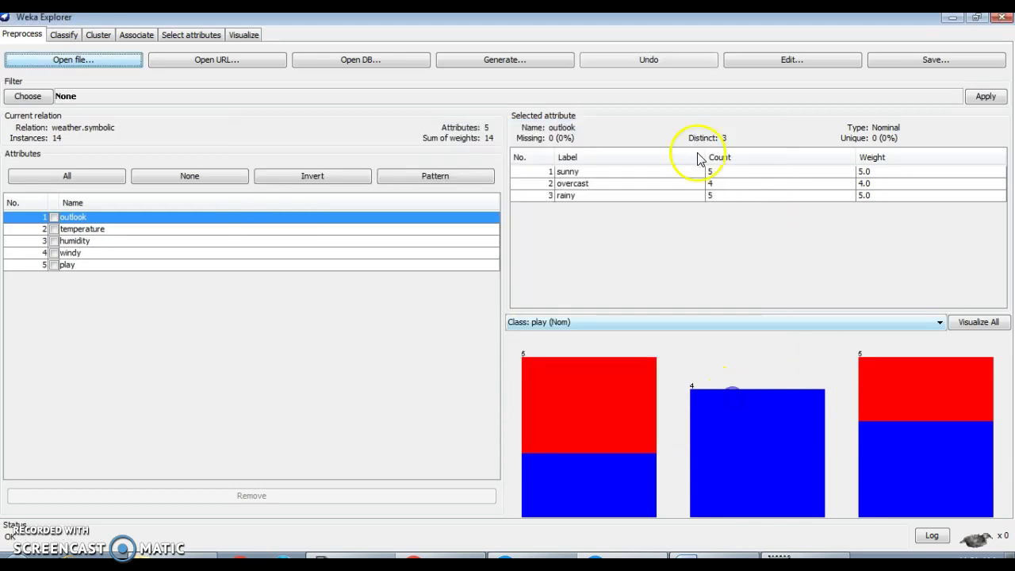
- Configure the Apriori associator to find 5 rules, keeping Confidence as the metric type
left_click(146, 36)
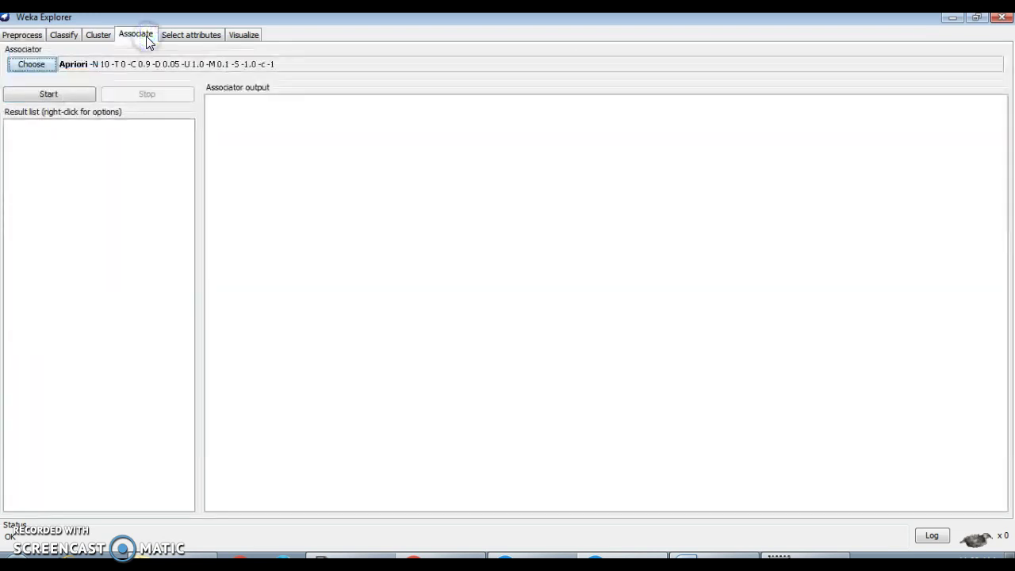
left_click(94, 65)
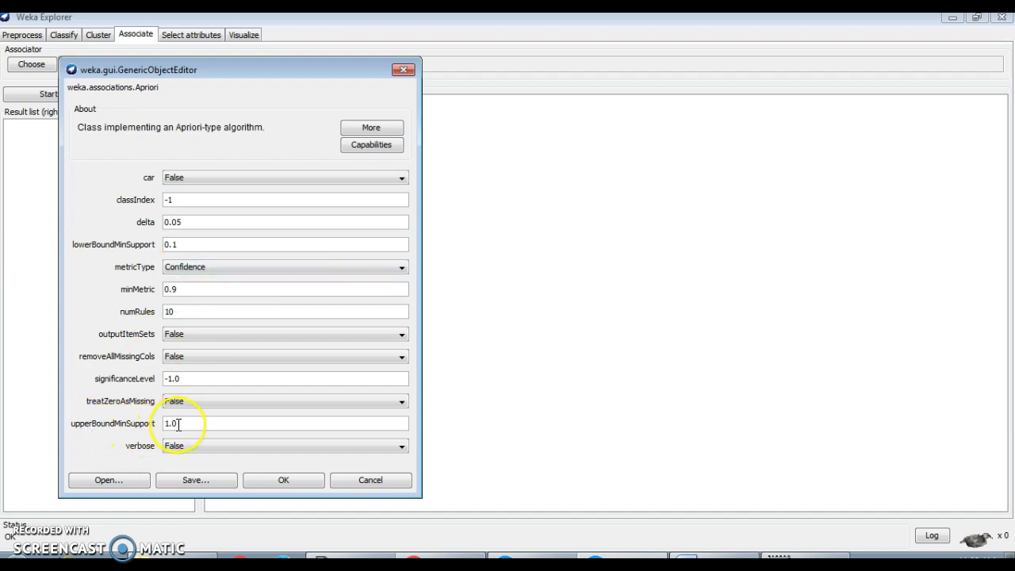
left_click(190, 274)
left_click(190, 271)
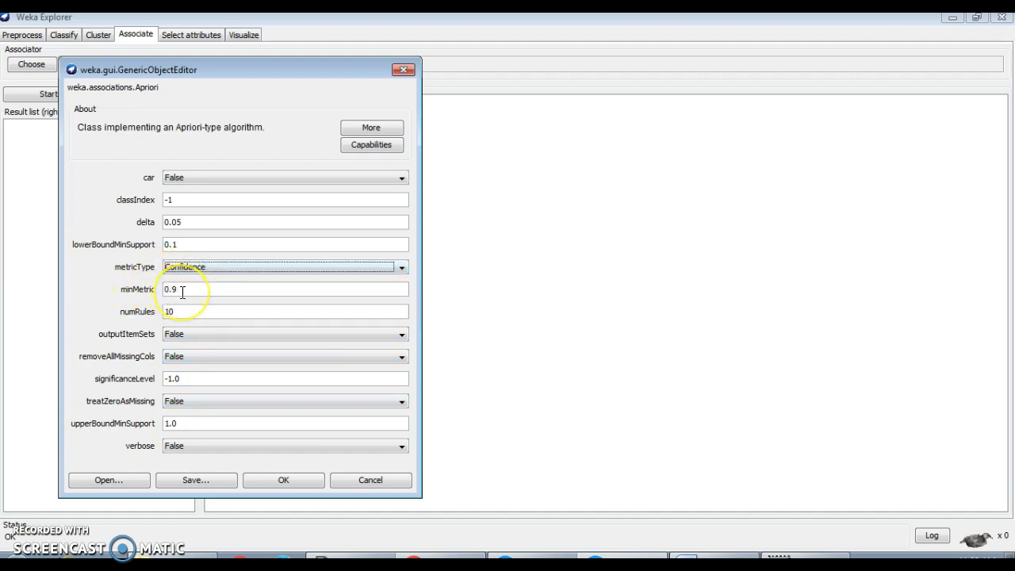
left_click(182, 314)
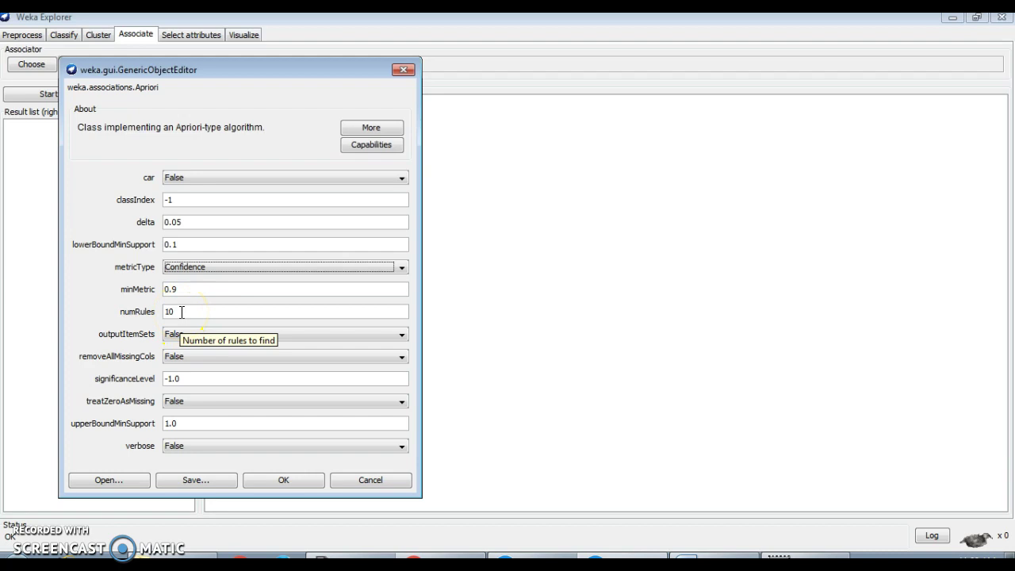
left_click_drag(182, 312, 149, 313)
type("0")
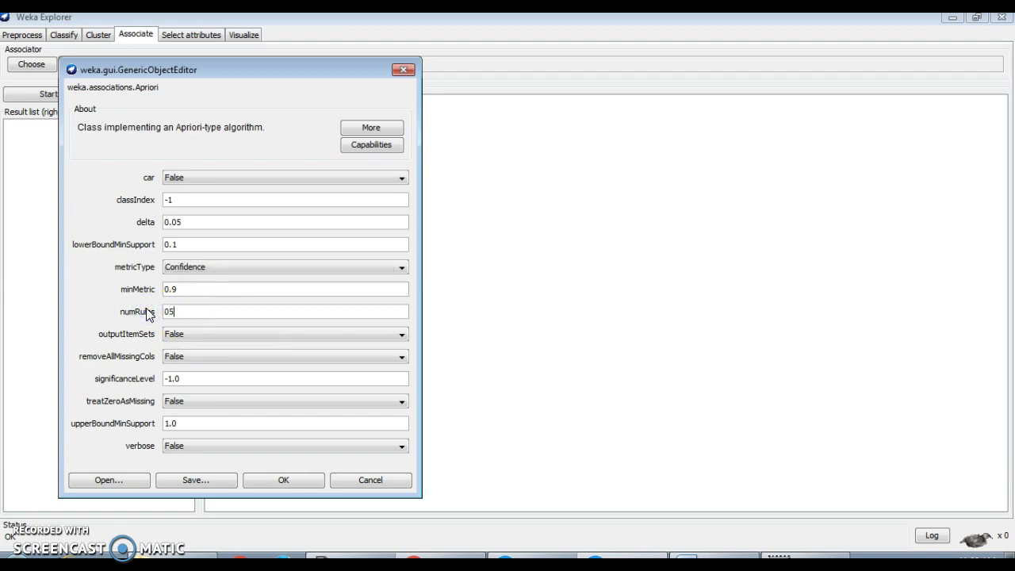
left_click(149, 309)
left_click(113, 414)
left_click(284, 481)
left_click(283, 480)
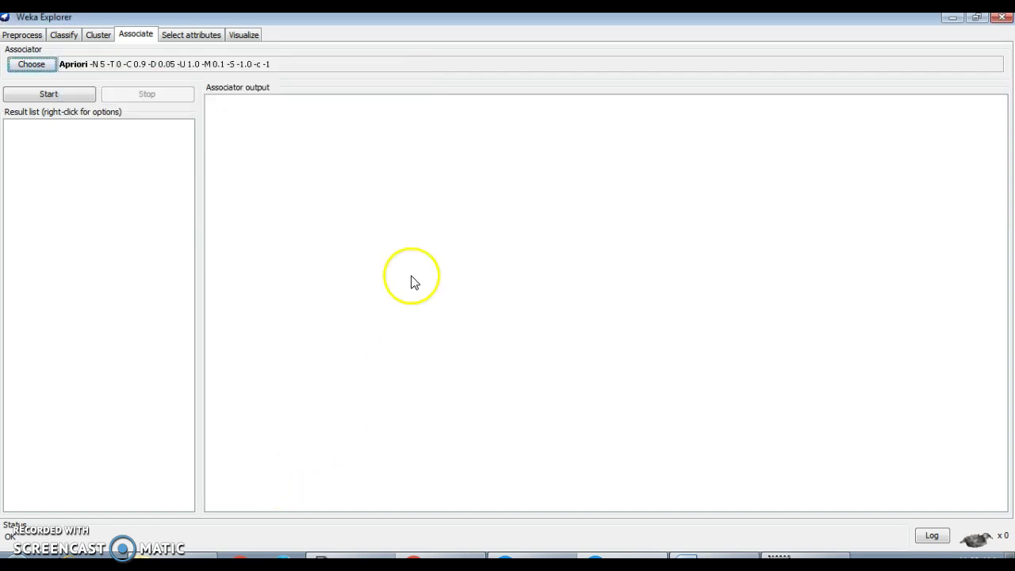
- Run Apriori on the weather data and review the run information and best rules in the output
left_click(36, 96)
scroll(285, 230, "up", 3)
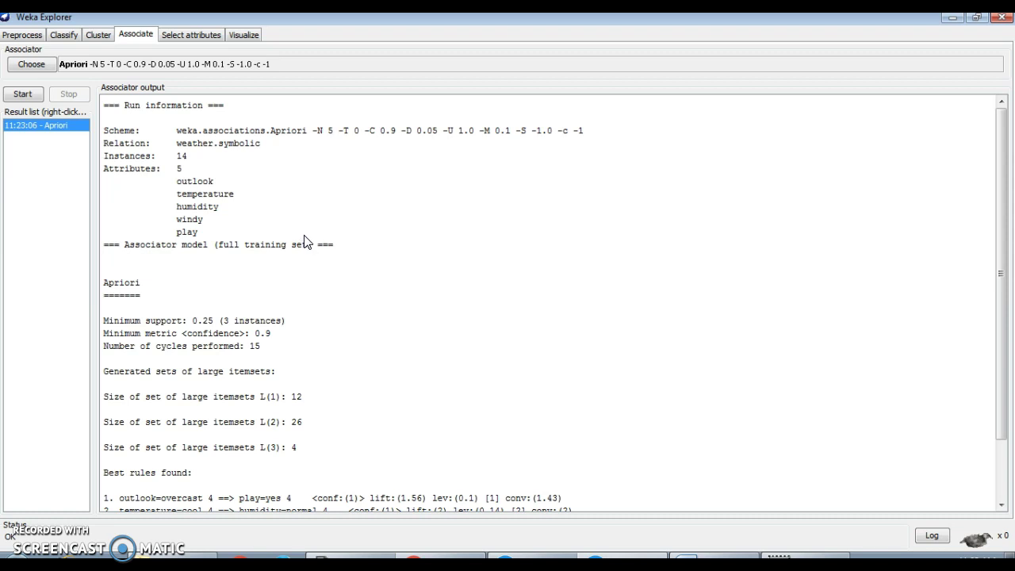
scroll(305, 242, "down", 3)
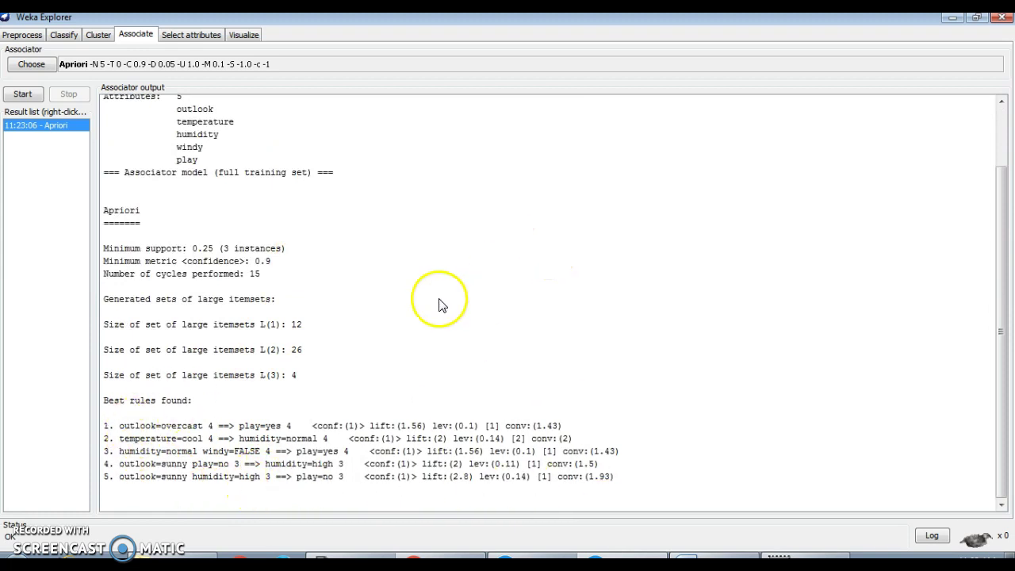
scroll(460, 298, "up", 3)
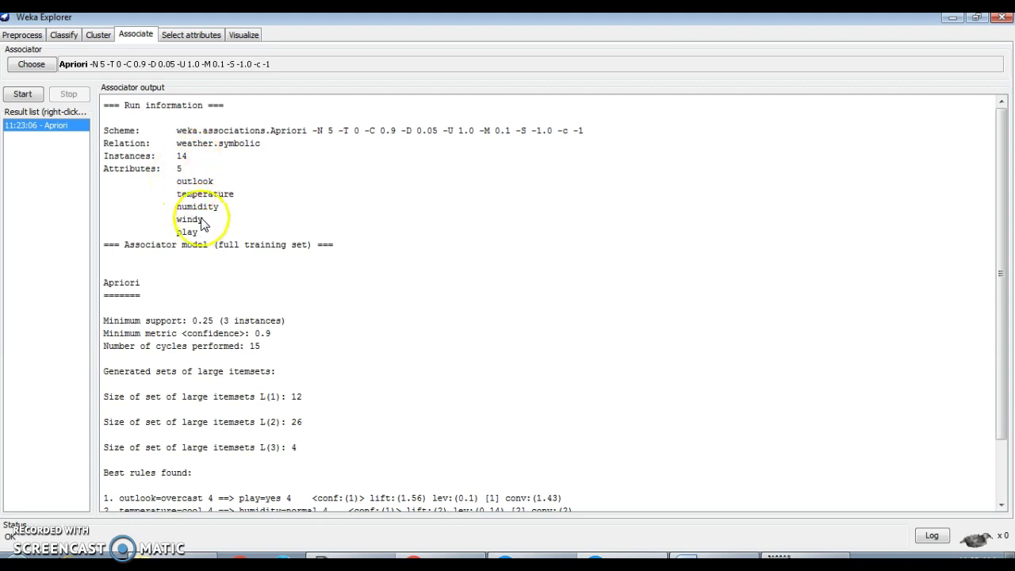
scroll(208, 254, "down", 2)
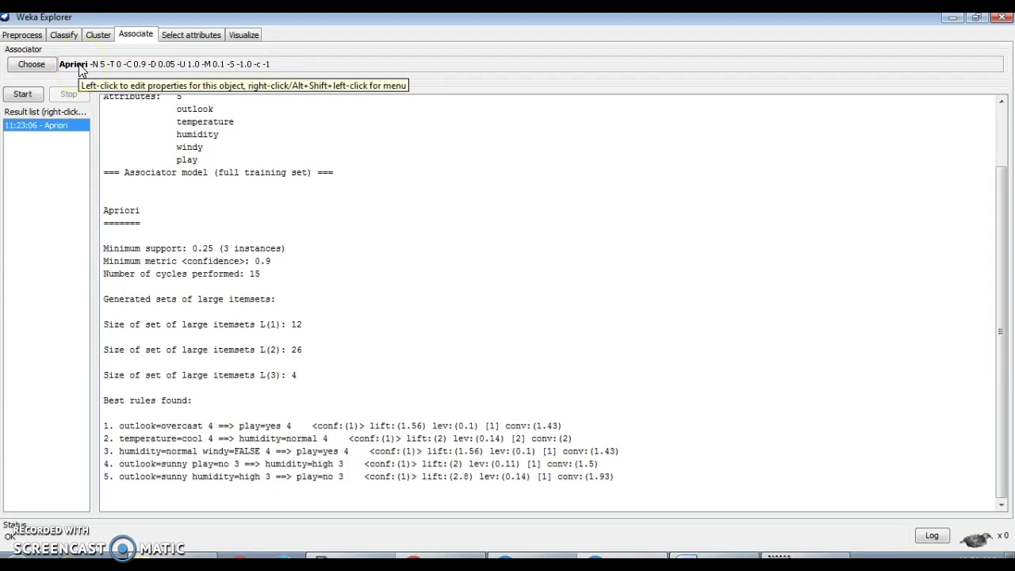
- Check which association algorithms are available while keeping Apriori, and examine its rule output again
left_click(33, 65)
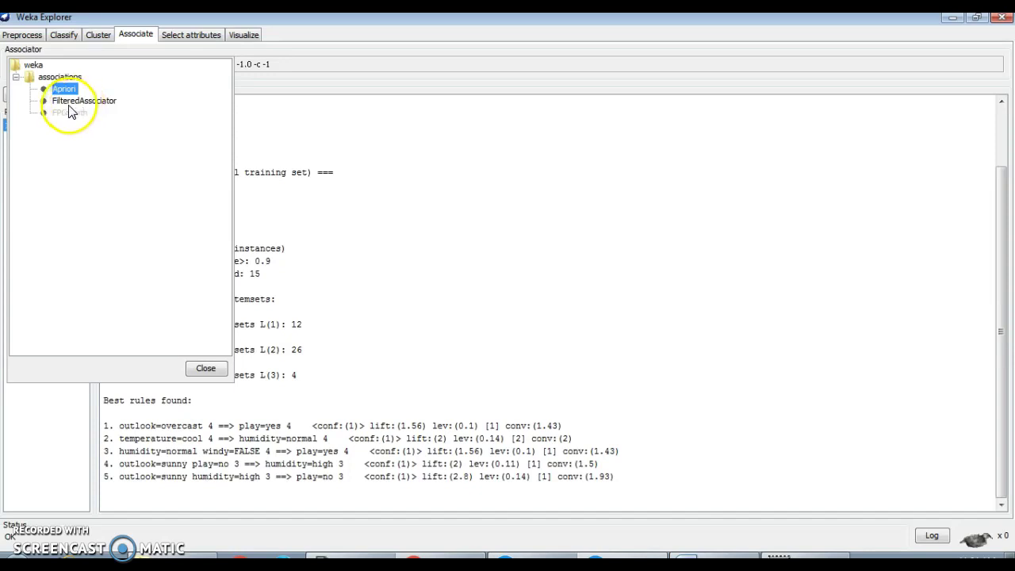
left_click(442, 236)
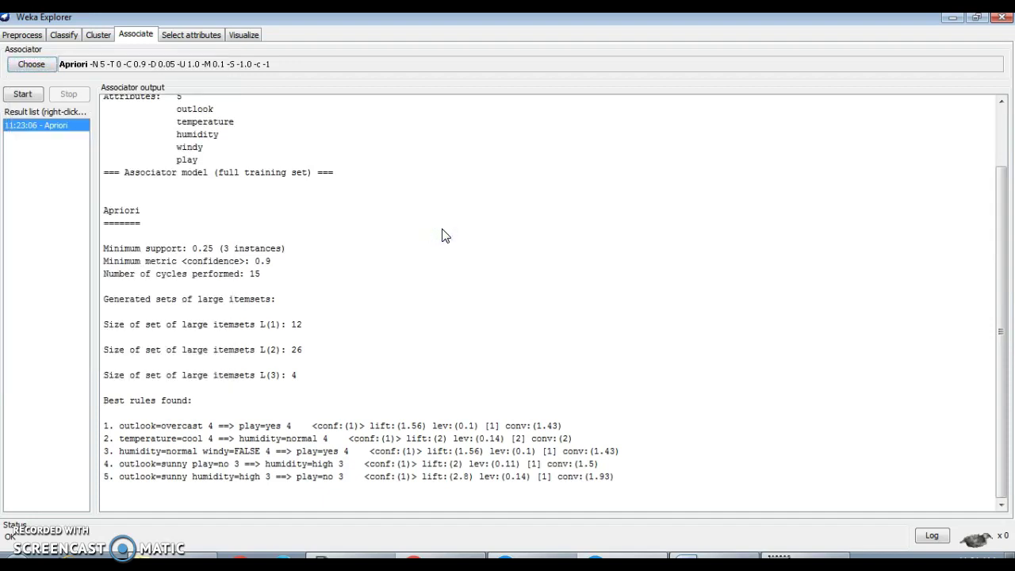
left_click(428, 274)
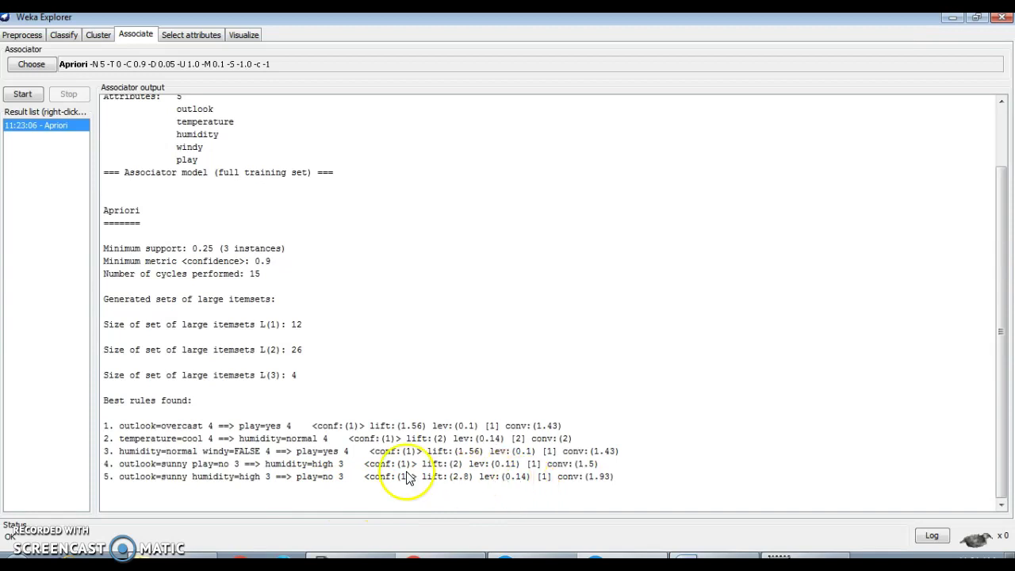
scroll(320, 286, "up", 2)
scroll(384, 332, "down", 2)
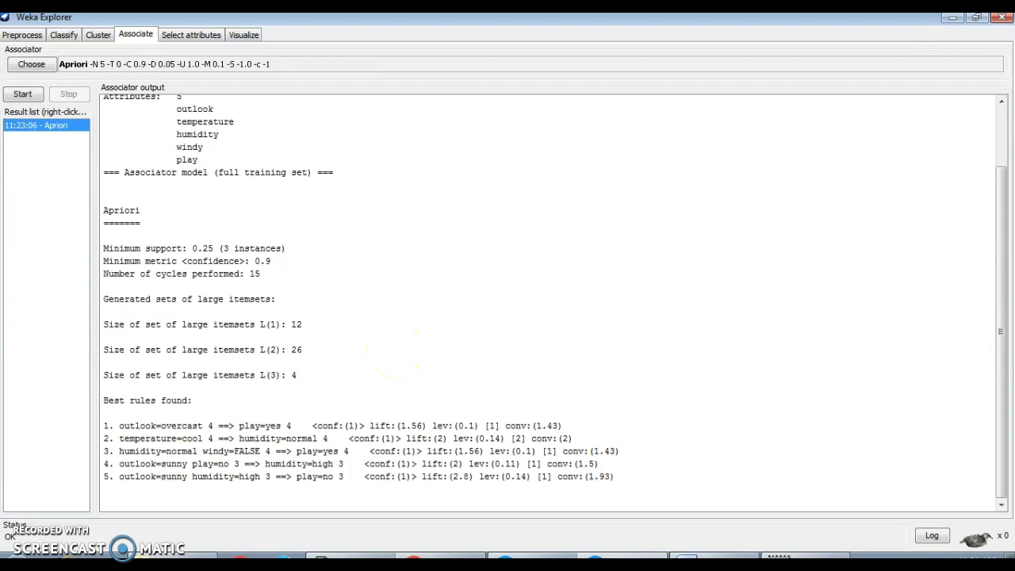
- Look through the attribute evaluators available for attribute selection on the weather data, keeping CfsSubsetEval
left_click(23, 35)
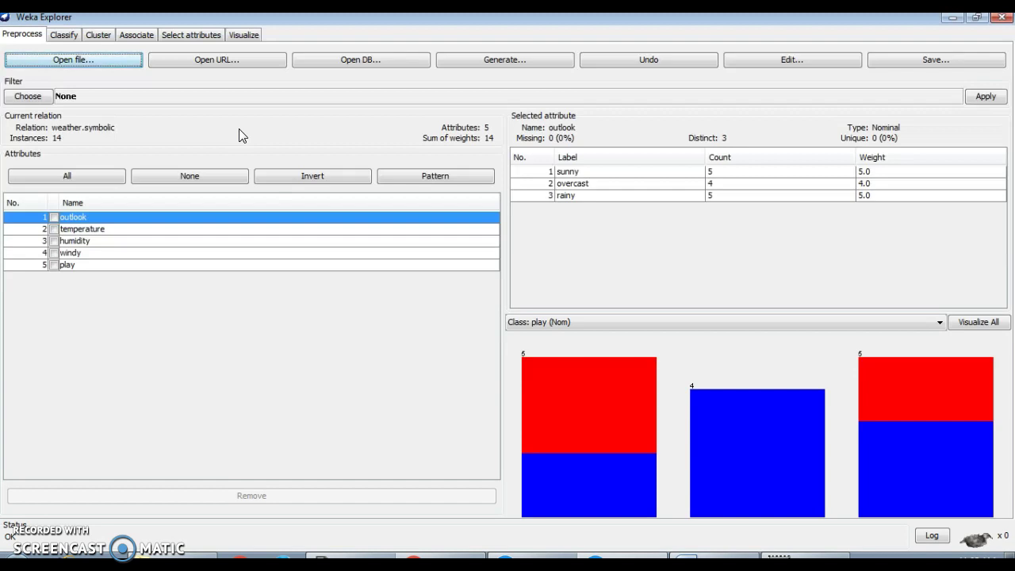
left_click(186, 37)
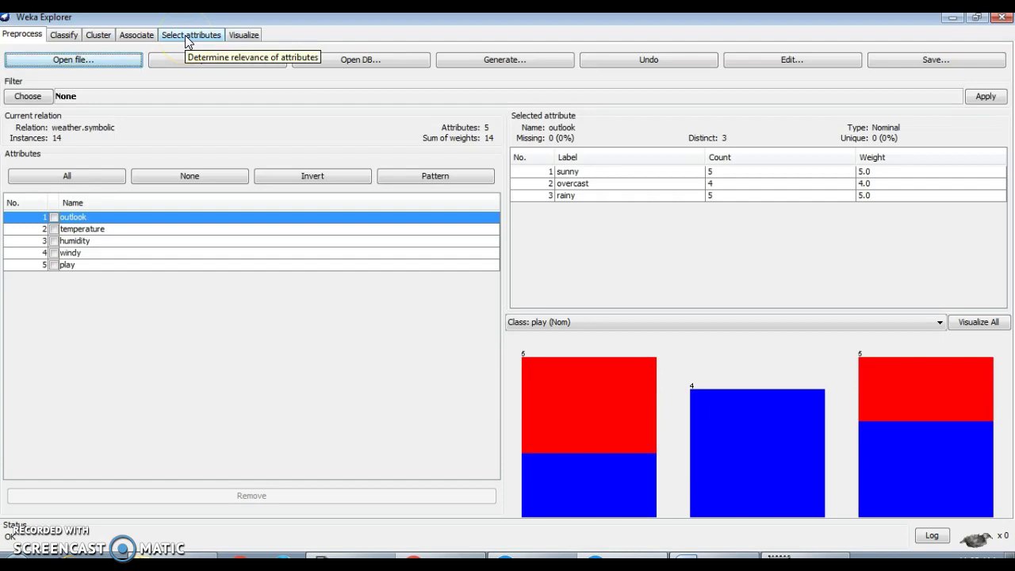
left_click(187, 37)
left_click(31, 67)
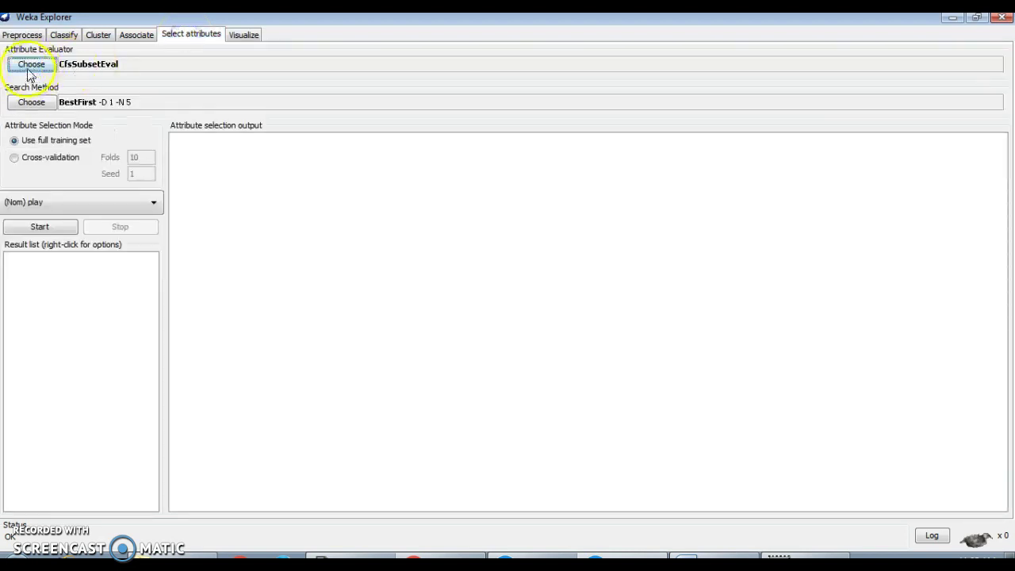
left_click(30, 69)
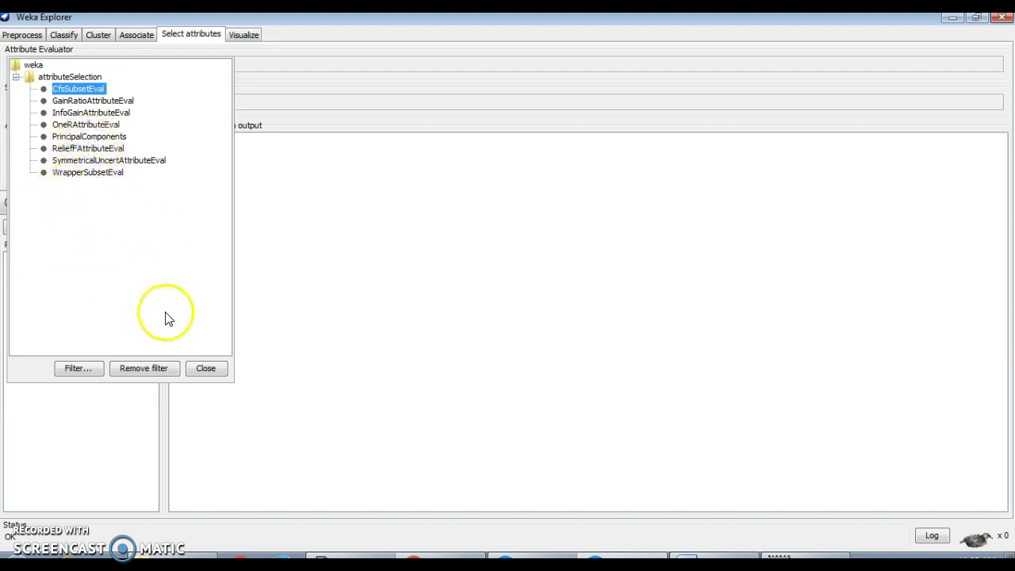
left_click(202, 367)
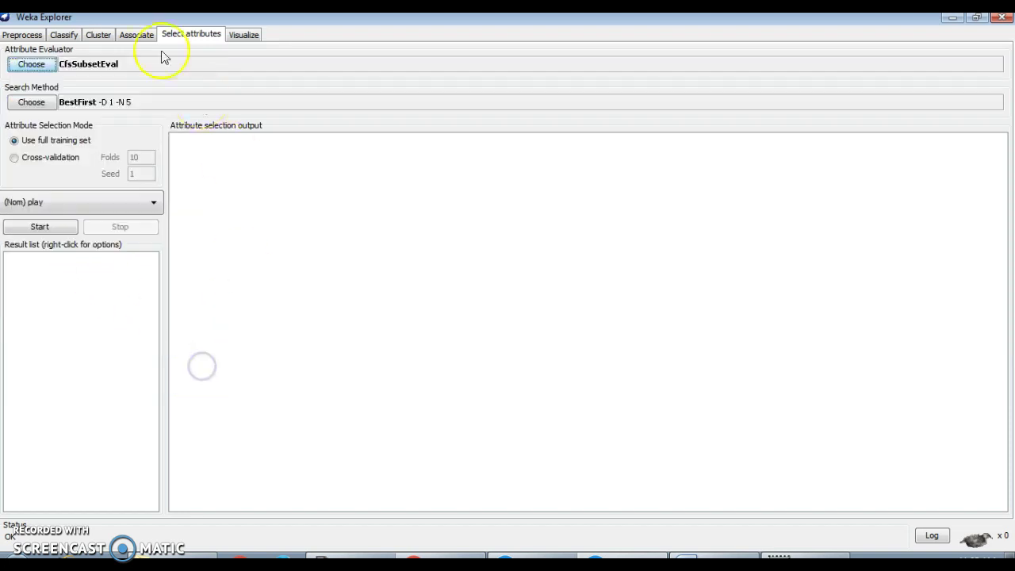
- Load iris.arff from the data folder and return to the attribute selection settings
left_click(22, 35)
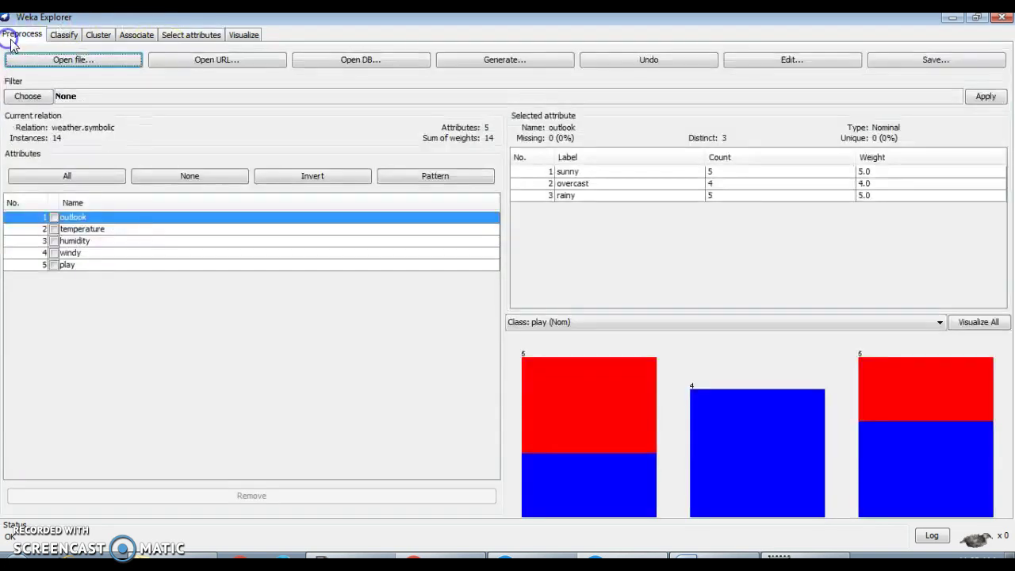
left_click(68, 63)
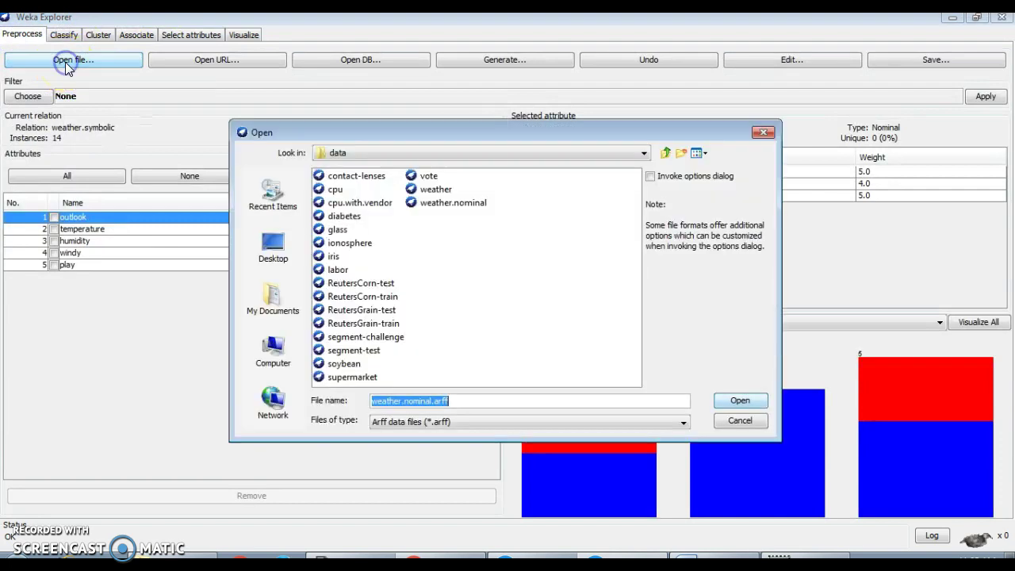
left_click(333, 256)
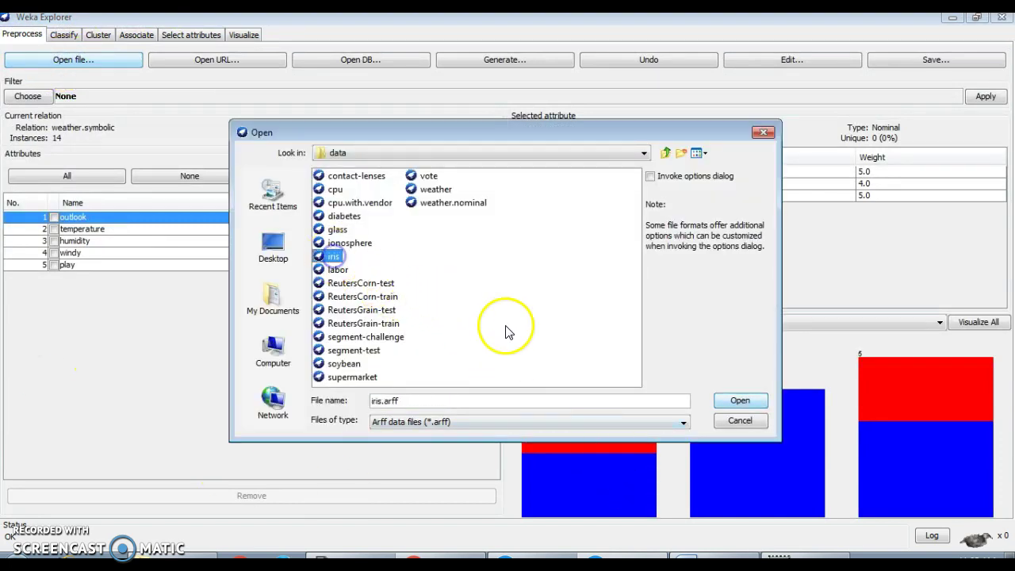
left_click(734, 400)
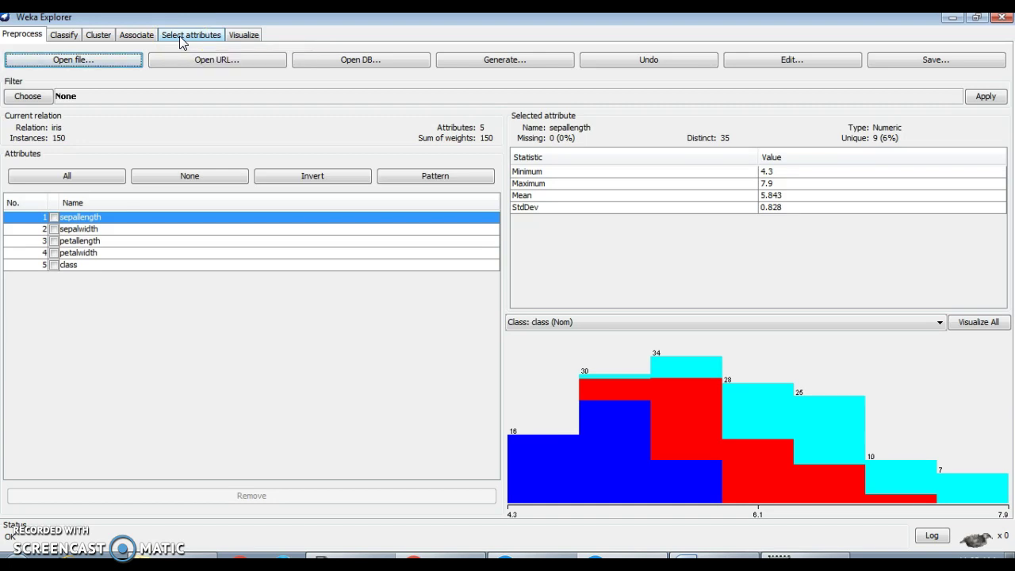
left_click(181, 40)
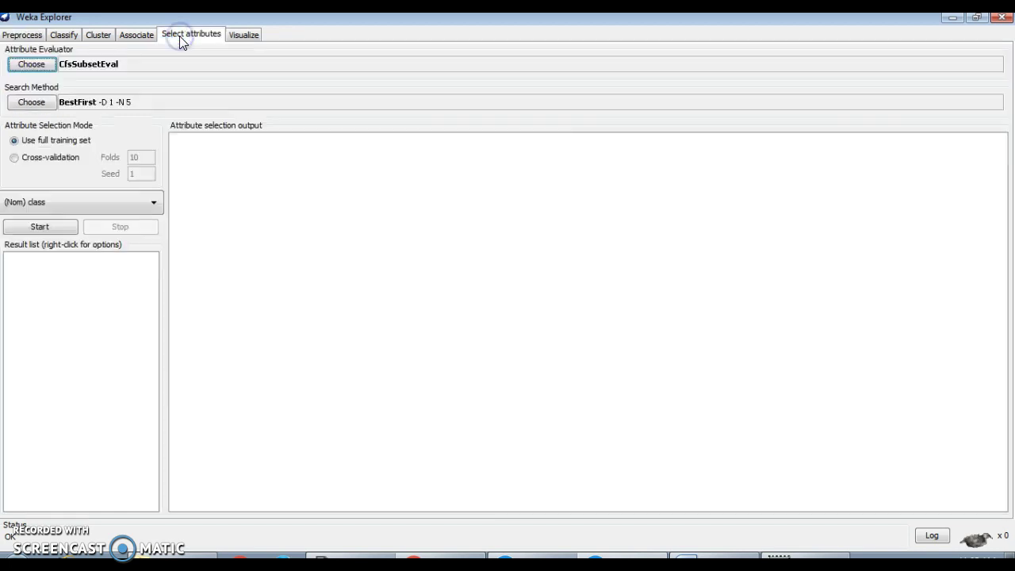
- Choose PrincipalComponents as the attribute evaluator and accept Ranker as its search method
left_click(30, 65)
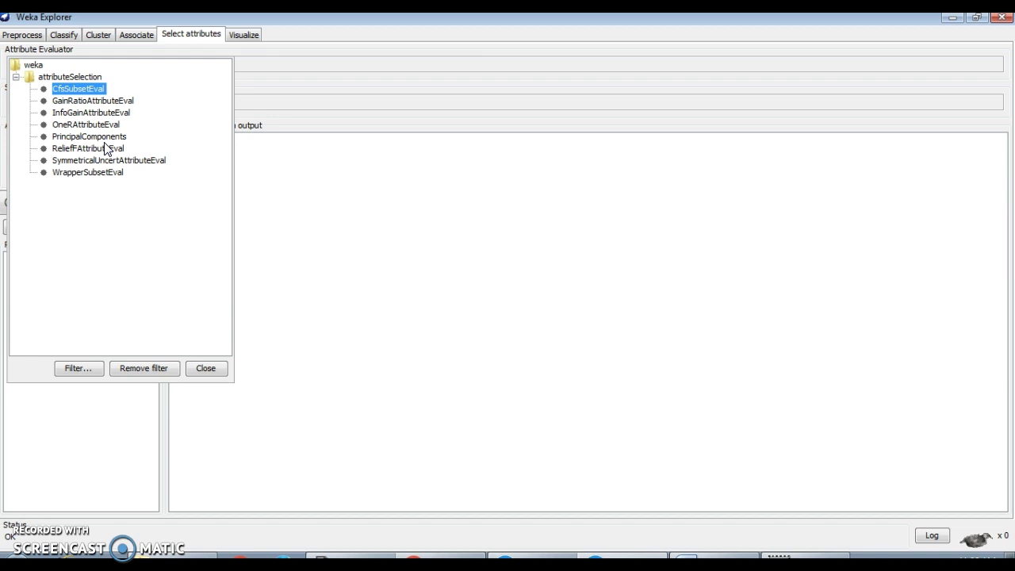
left_click(135, 275)
left_click(129, 247)
left_click(118, 199)
left_click(95, 137)
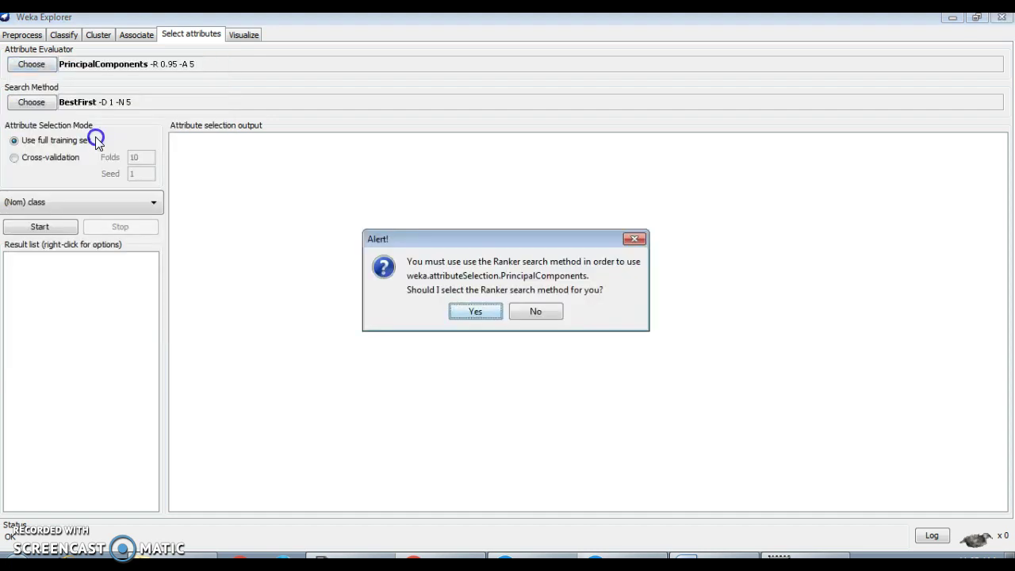
left_click(459, 314)
left_click(459, 310)
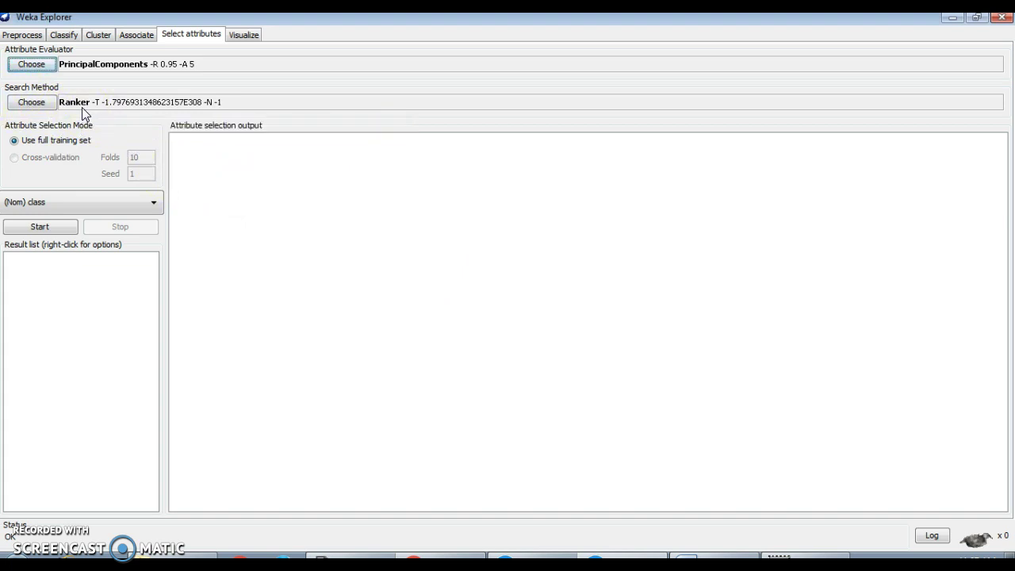
- Run the PrincipalComponents attribute selection on the full iris training set and view the run information in the output
left_click(65, 232)
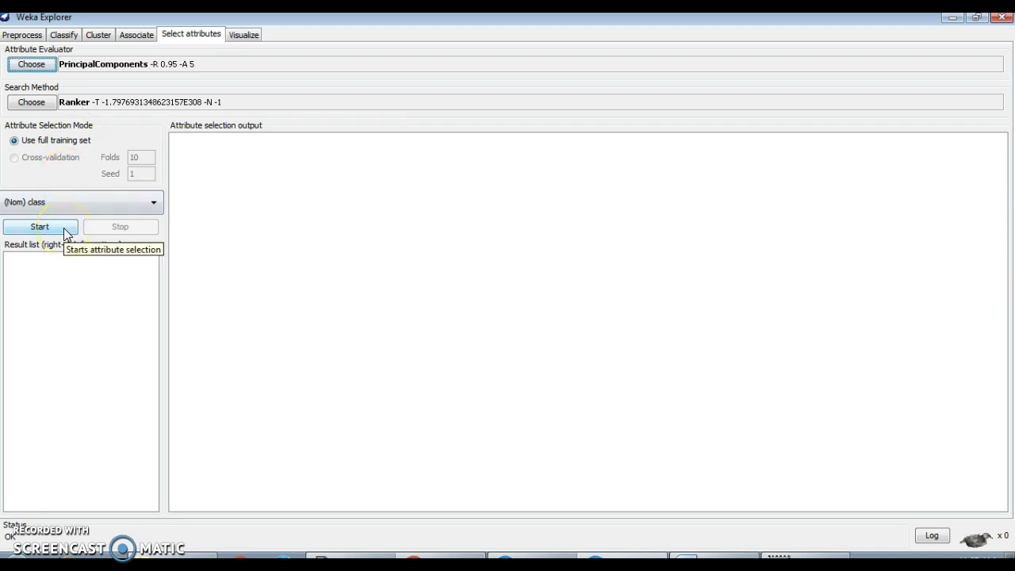
left_click(65, 229)
scroll(301, 276, "up", 6)
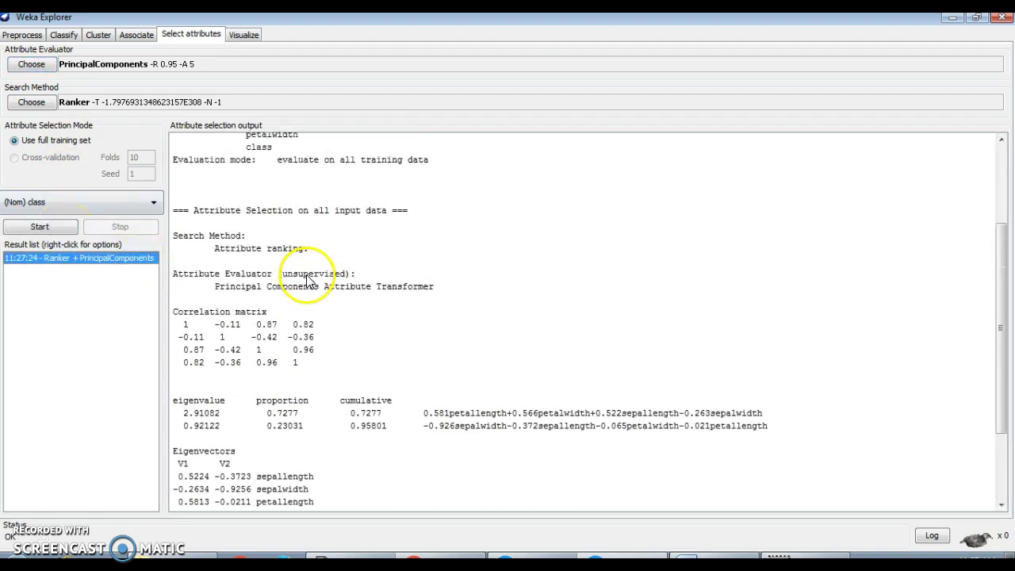
scroll(311, 283, "up", 1)
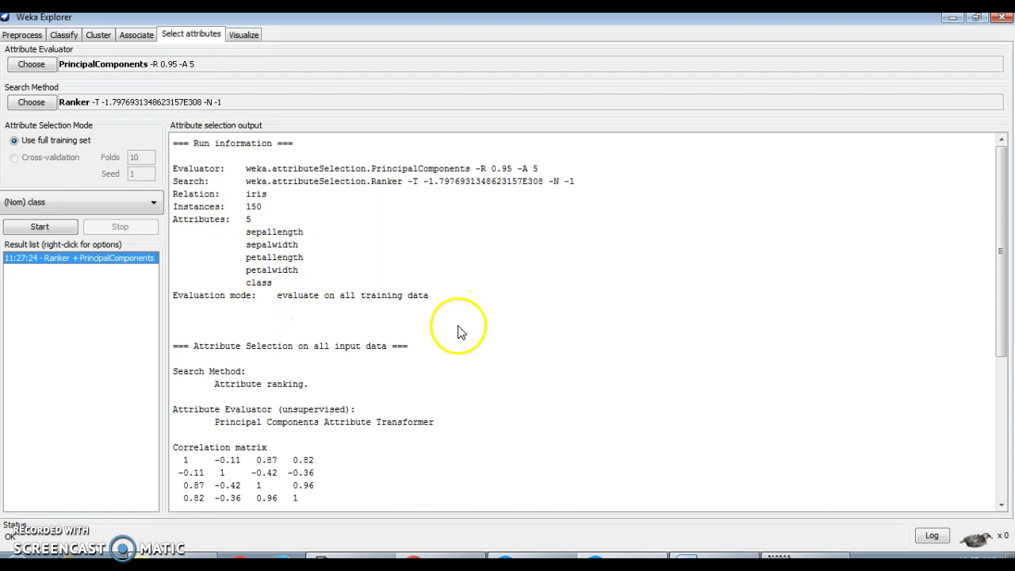
- Examine the correlation matrix, eigenvalues, eigenvectors, and ranked and selected attributes in the output, and return to the run information
scroll(459, 333, "down", 2)
scroll(459, 333, "down", 1)
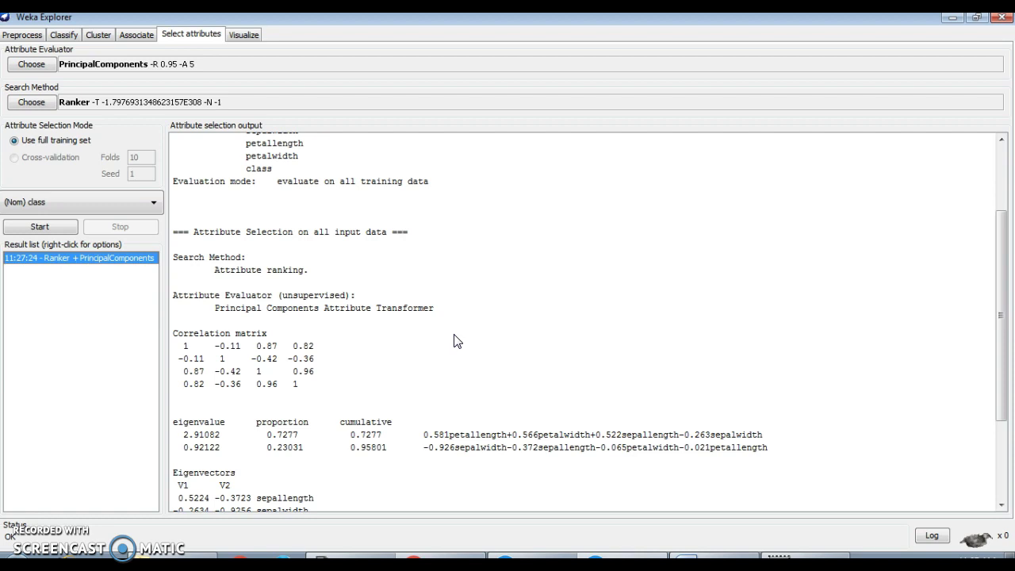
scroll(458, 342, "down", 4)
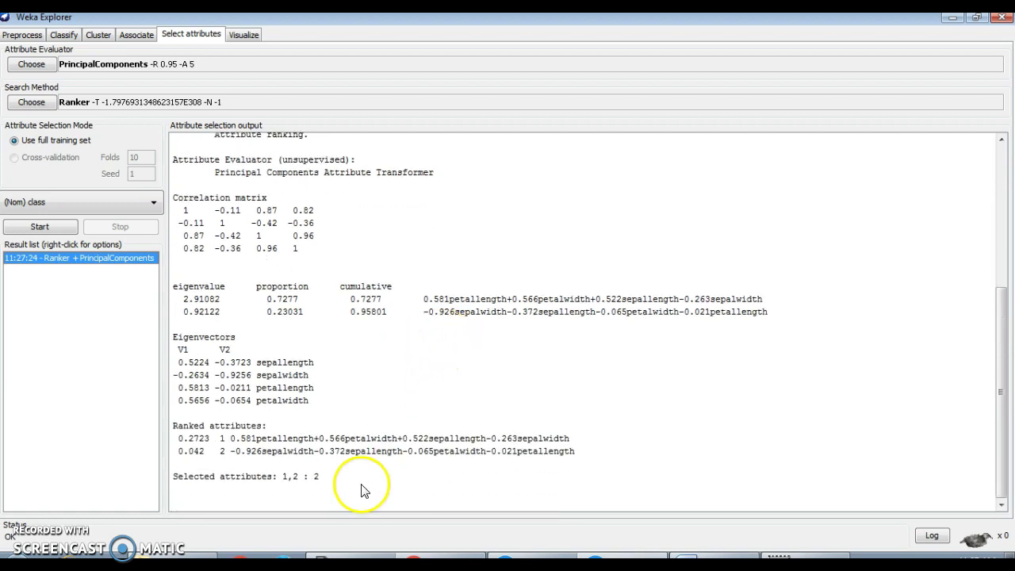
left_click(317, 488)
scroll(371, 461, "up", 3)
scroll(370, 461, "down", 3)
scroll(396, 397, "up", 5)
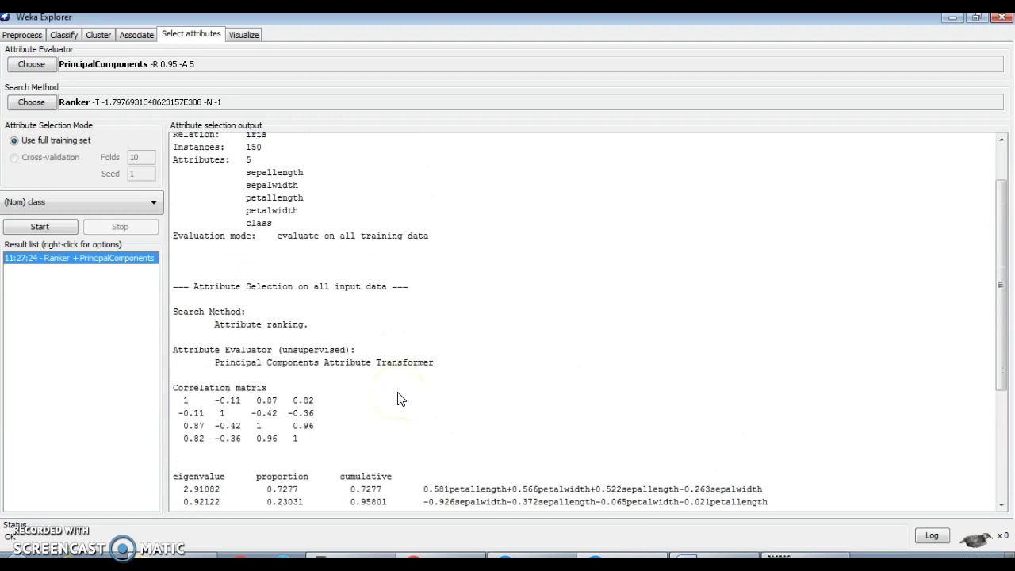
scroll(400, 399, "up", 2)
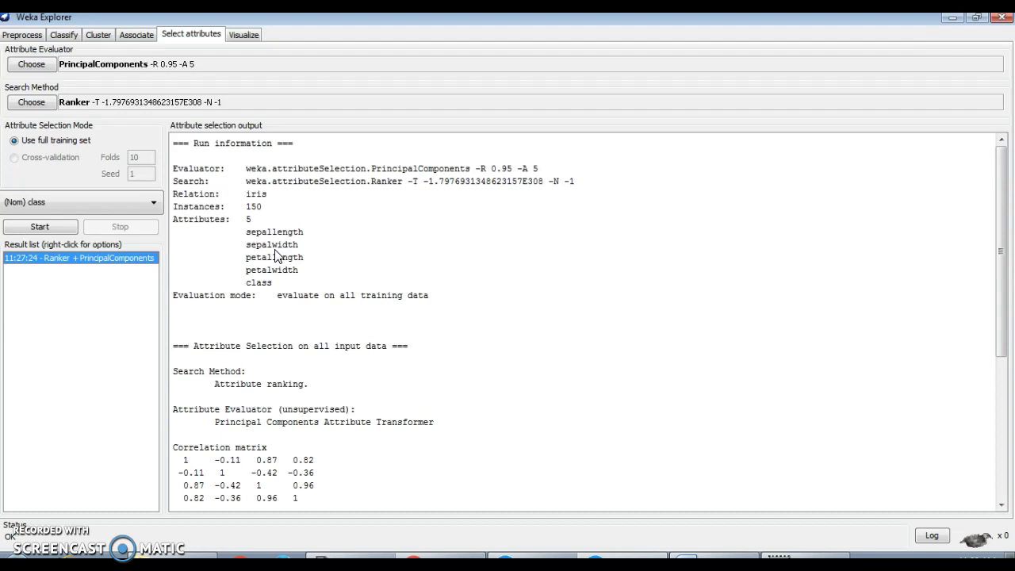
- Look through the available attribute evaluators again, keeping PrincipalComponents
left_click(35, 68)
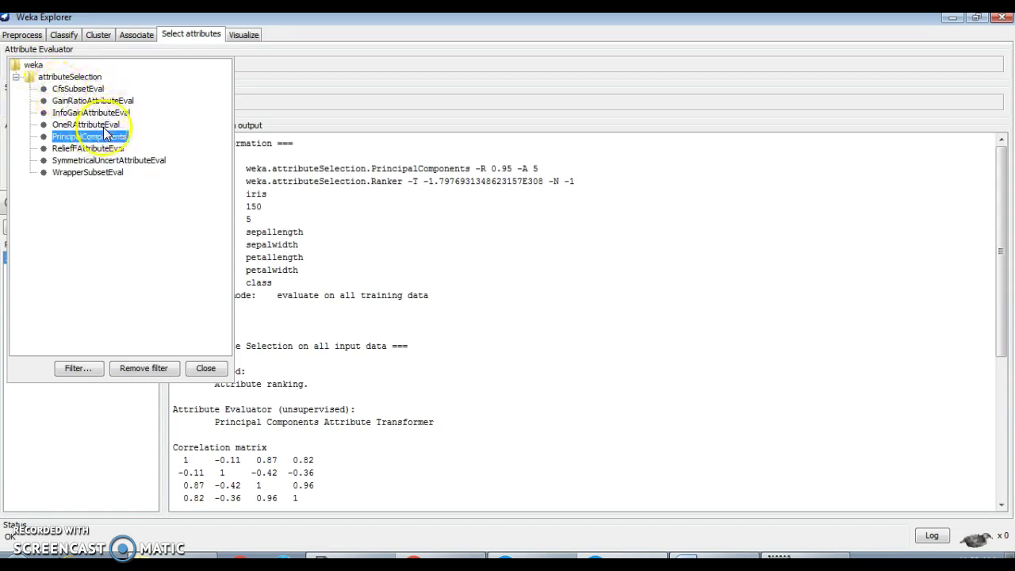
left_click(583, 285)
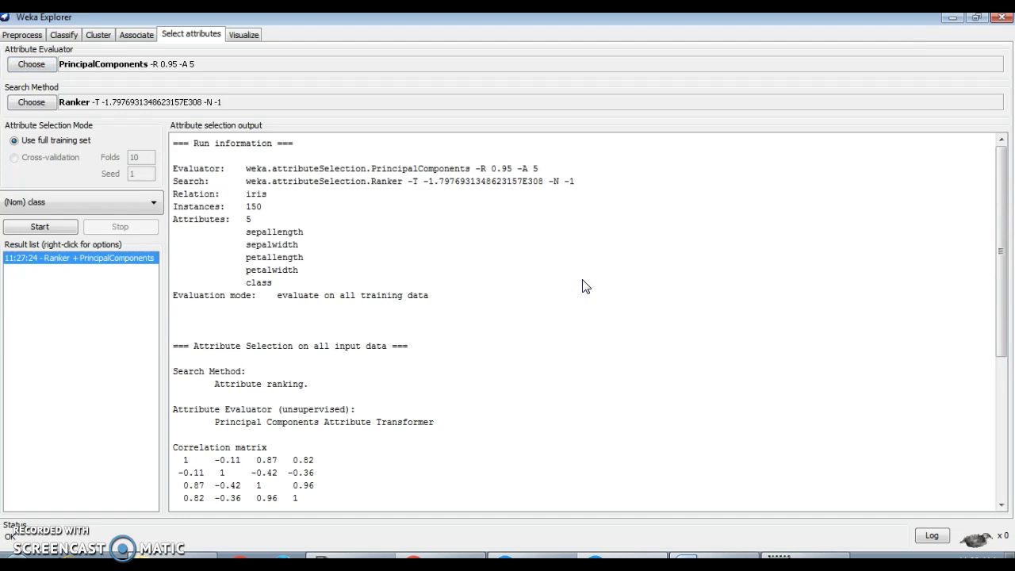
left_click(575, 286)
left_click(314, 283)
left_click(468, 329)
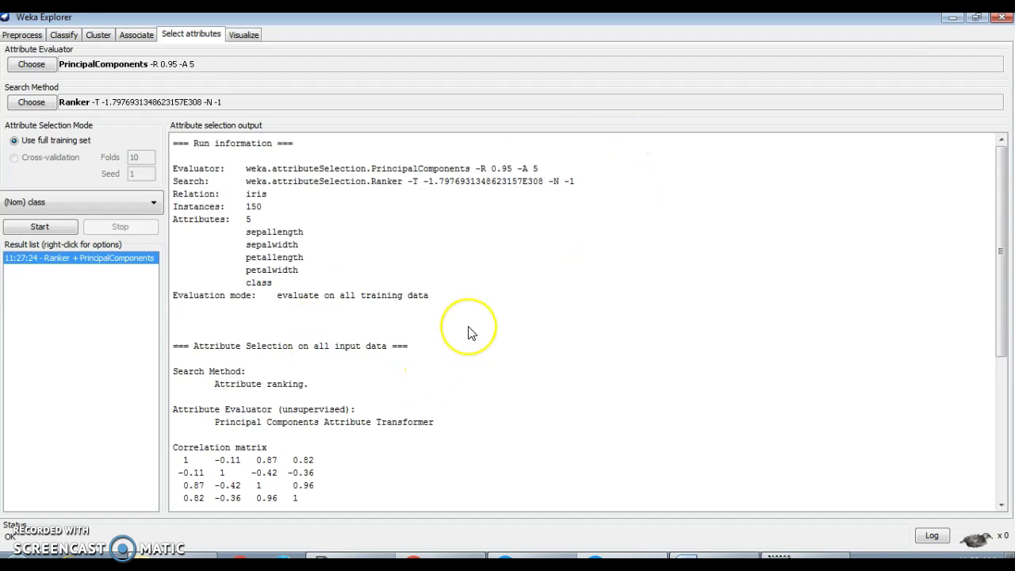
left_click(474, 322)
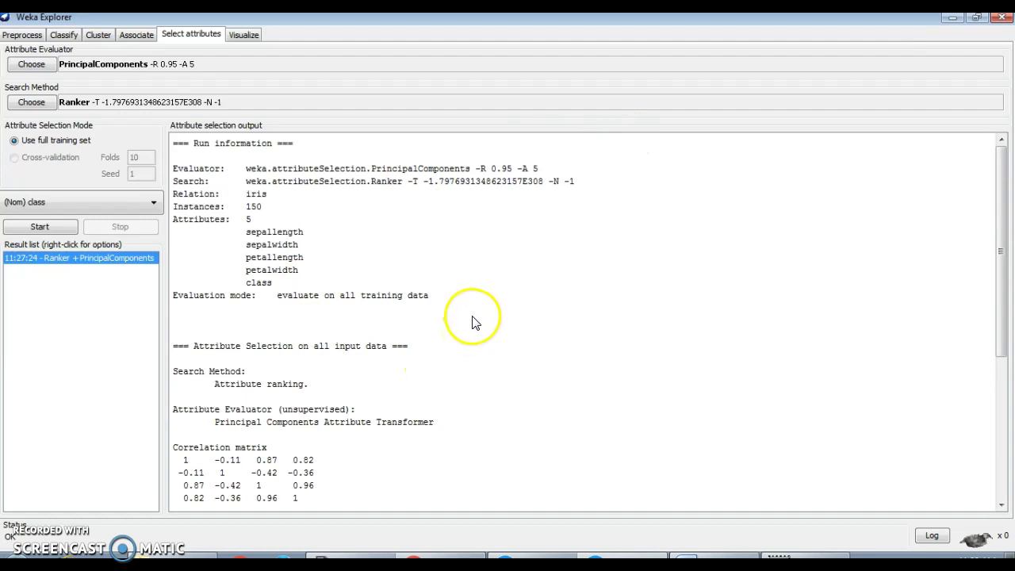